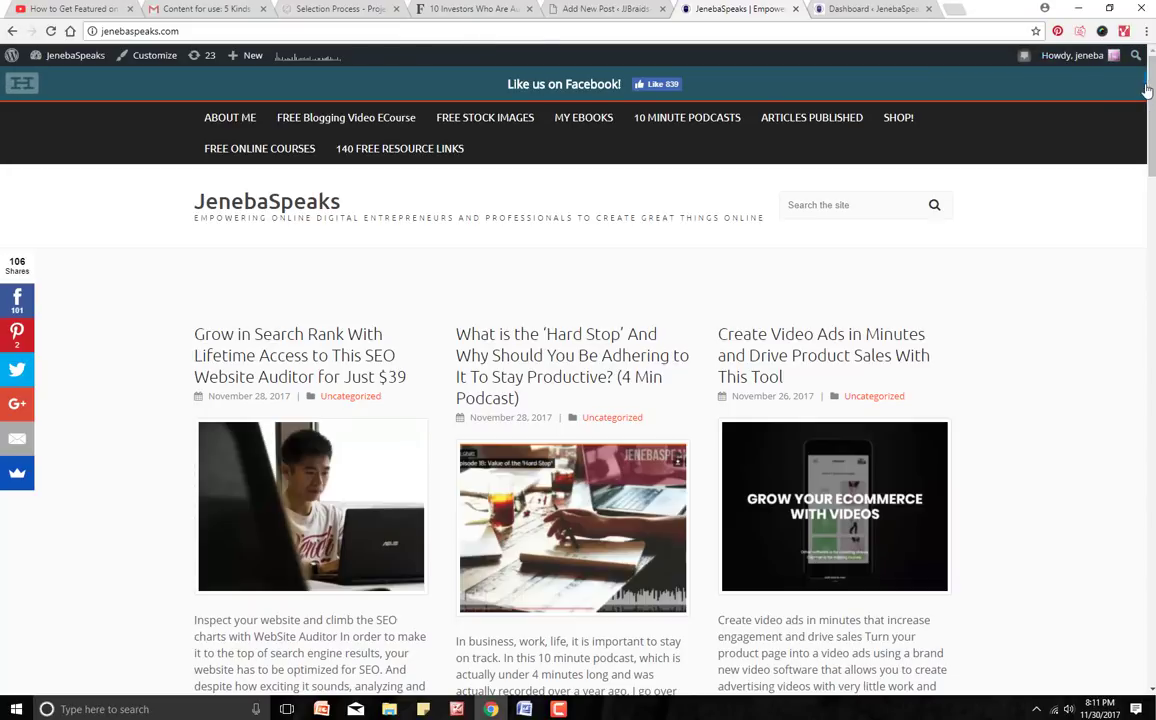
- Open the Sumo tools dashboard from the badge on the JenebaSpeaks homepage
left_click(1146, 91)
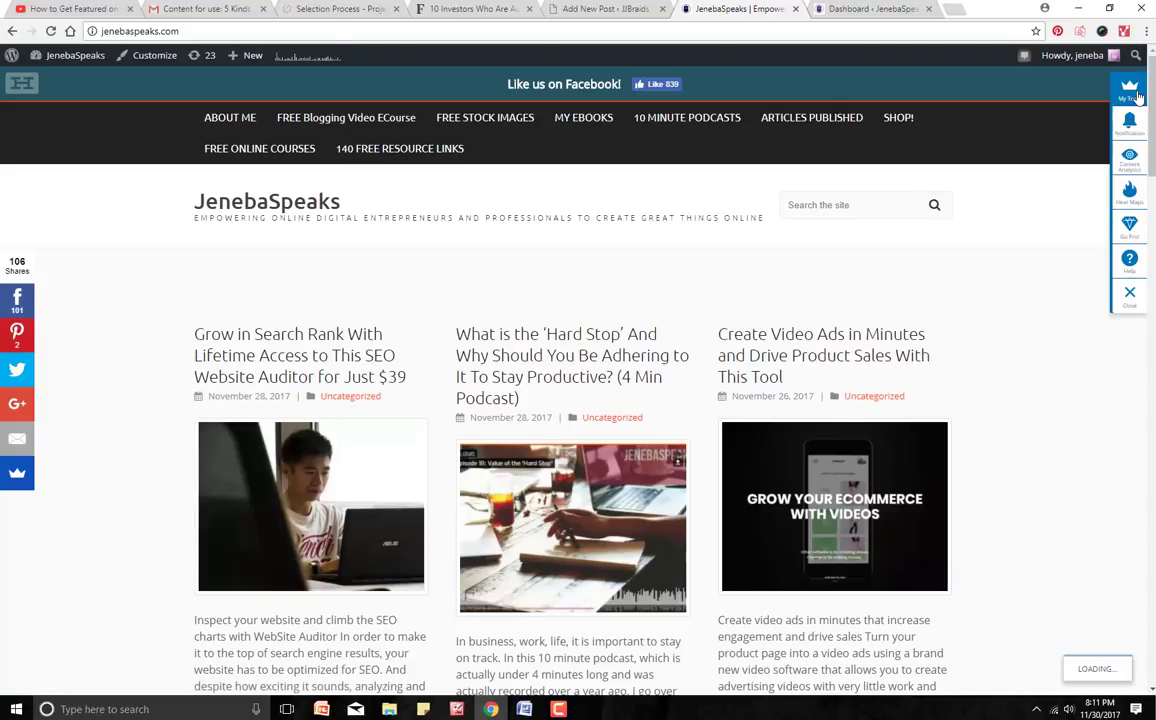
left_click(1136, 93)
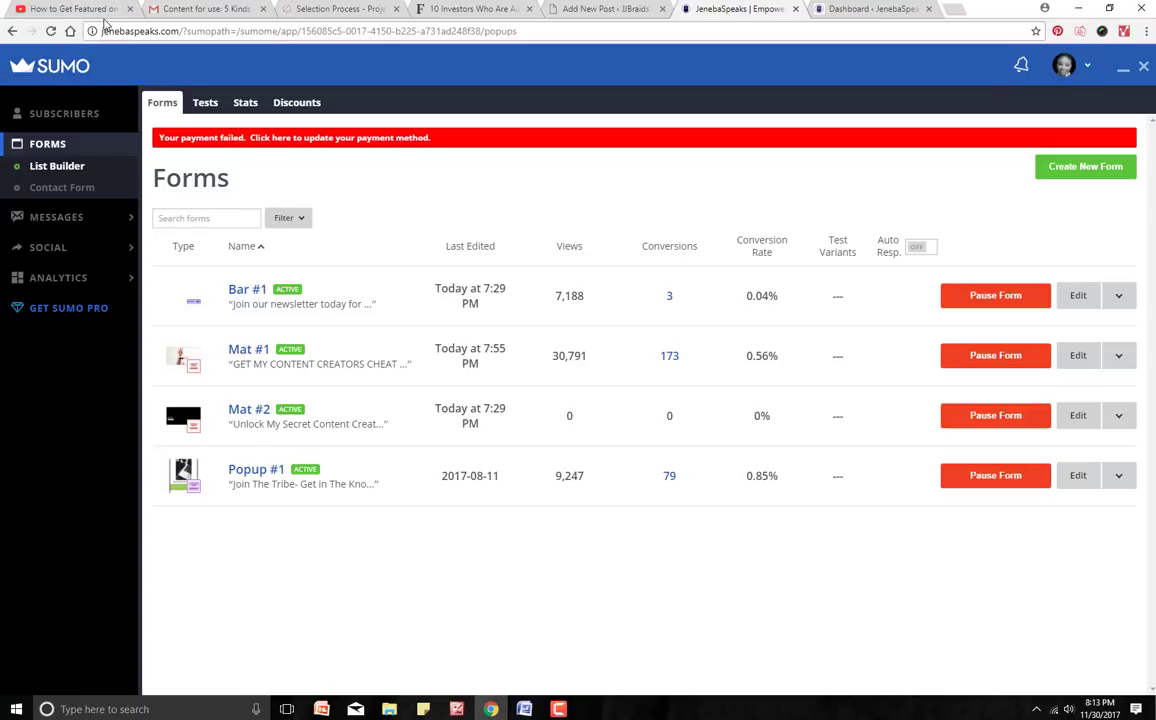
- Look over the List Builder tests, and open the design of the Bar #1 form from the forms list
left_click(206, 104)
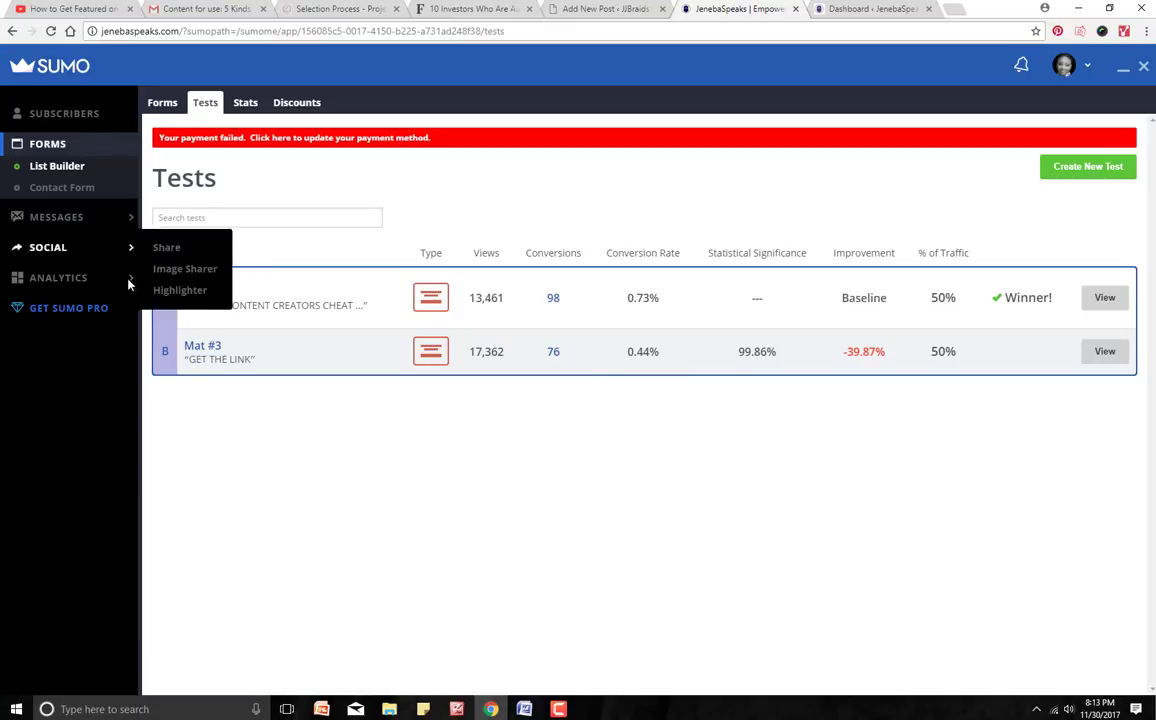
left_click(166, 107)
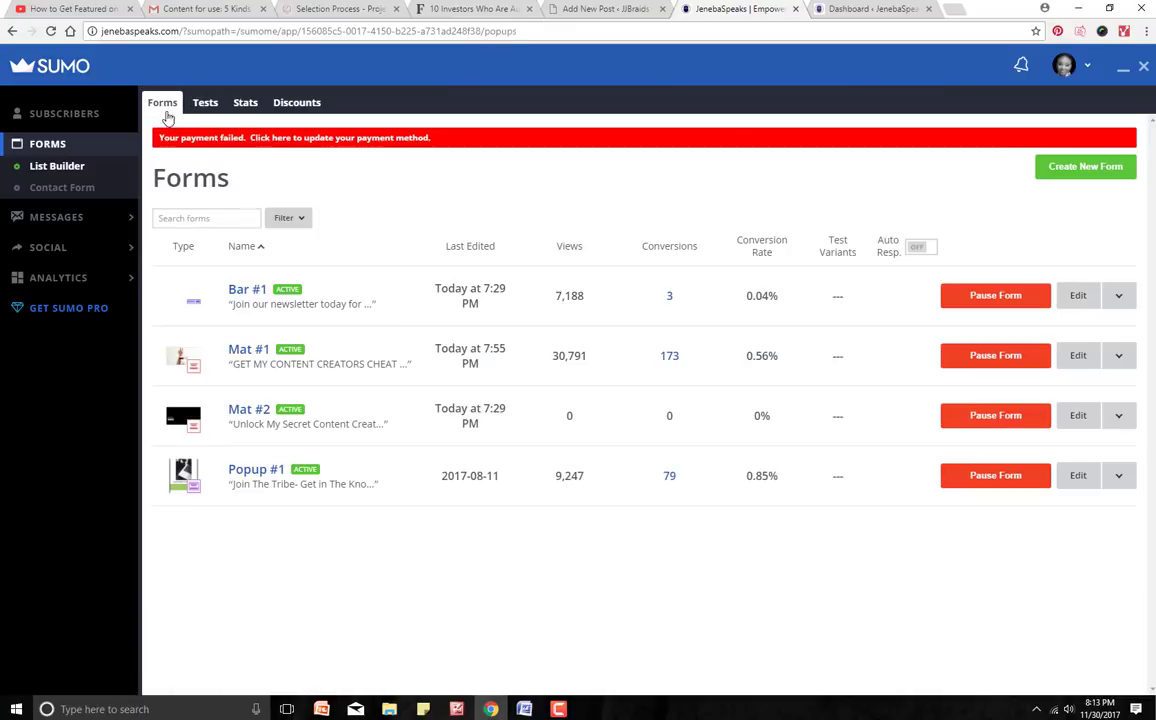
left_click(234, 288)
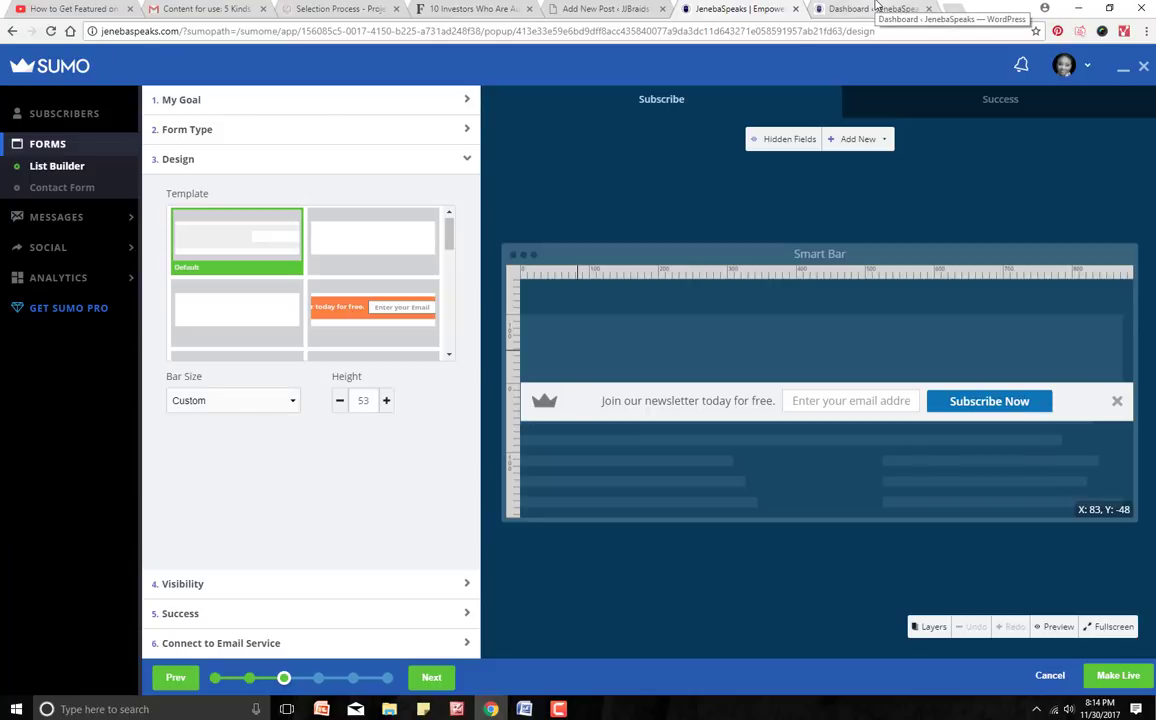
- Load jenebaspeaks.com in a new browser tab to view the bar above the site's menu
left_click(952, 10)
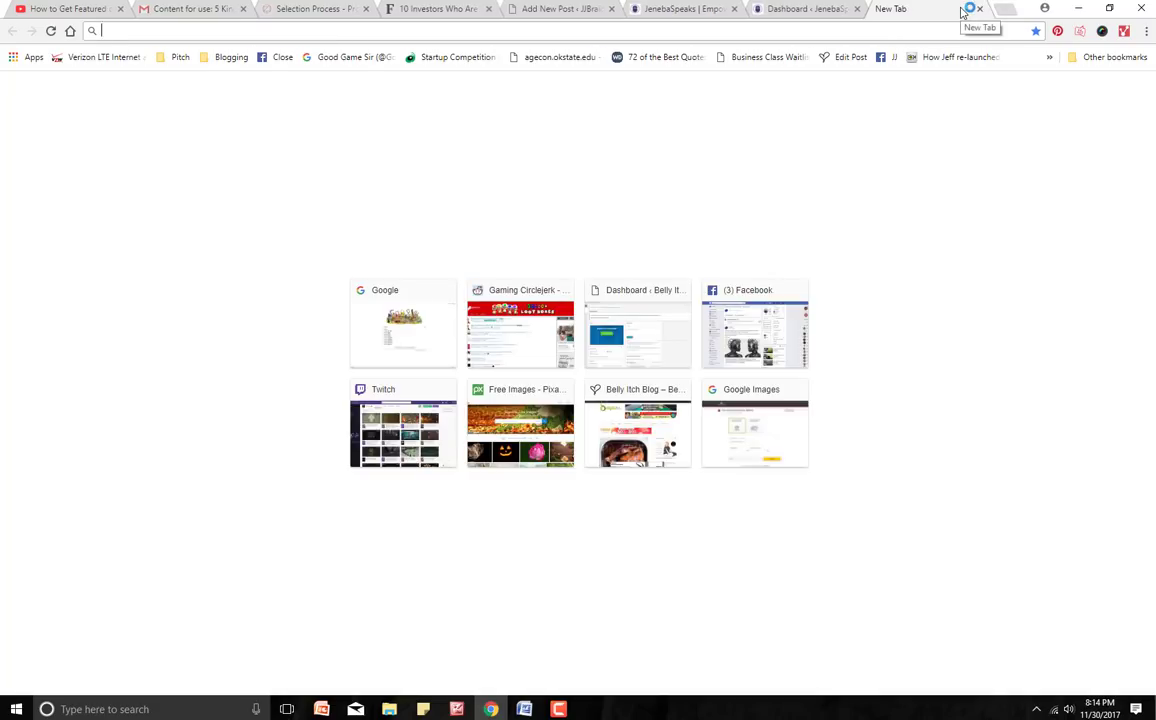
type("jenebaspeaks.com/wp-login.php")
key("Right")
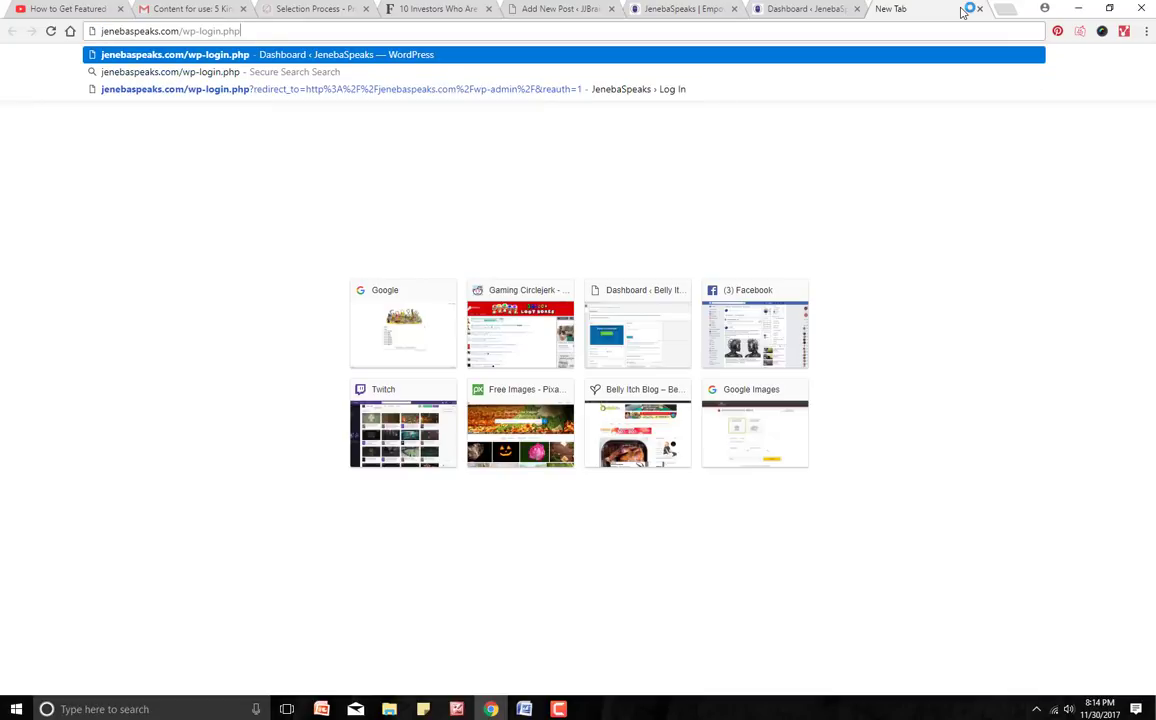
key("BackSpace")
key("BackSpace")
key("BackSpace")
key("BackSpace")
key("BackSpace")
key("BackSpace")
key("BackSpace")
key("BackSpace")
key("BackSpace")
key("BackSpace")
key("BackSpace")
key("BackSpace")
key("Return")
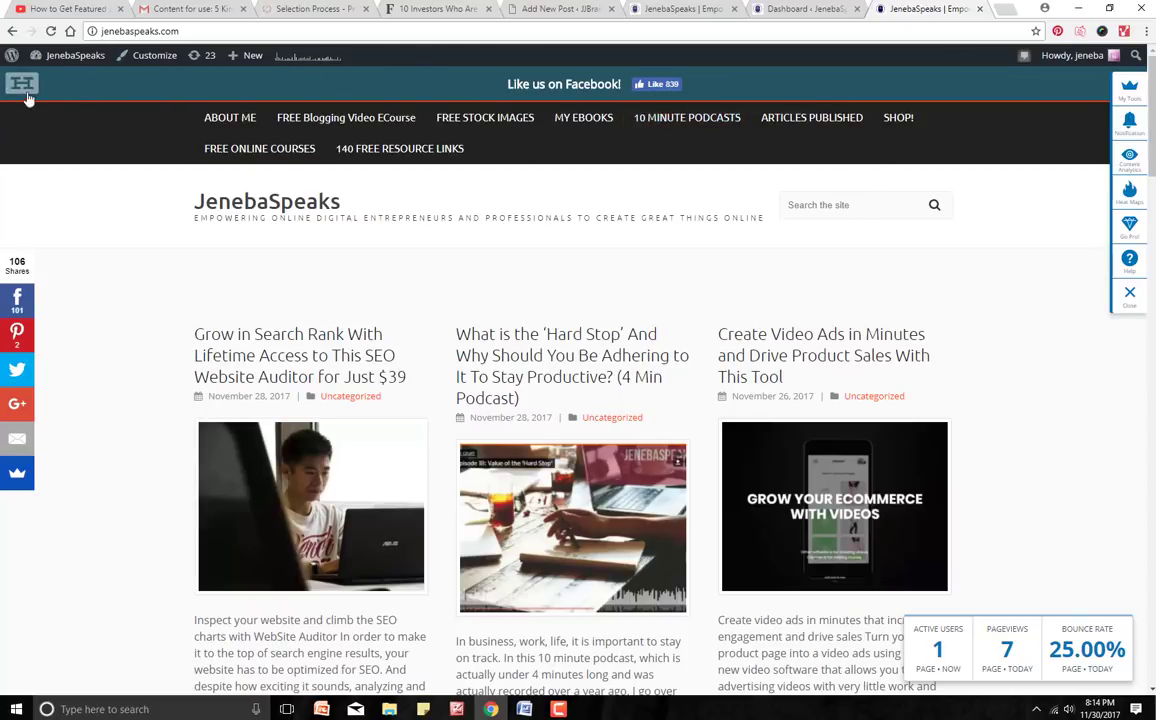
- Return to Sumo, leave the Bar #1 editor without saving, and review the Popup #1 design
left_click(690, 8)
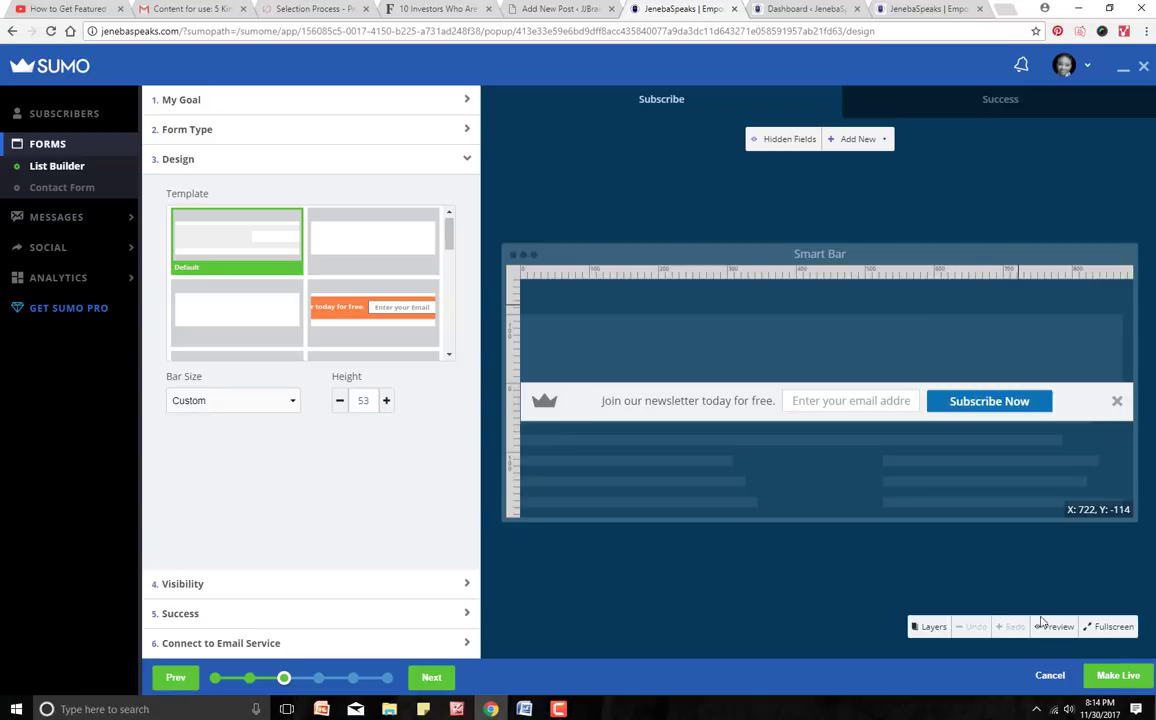
left_click(1050, 677)
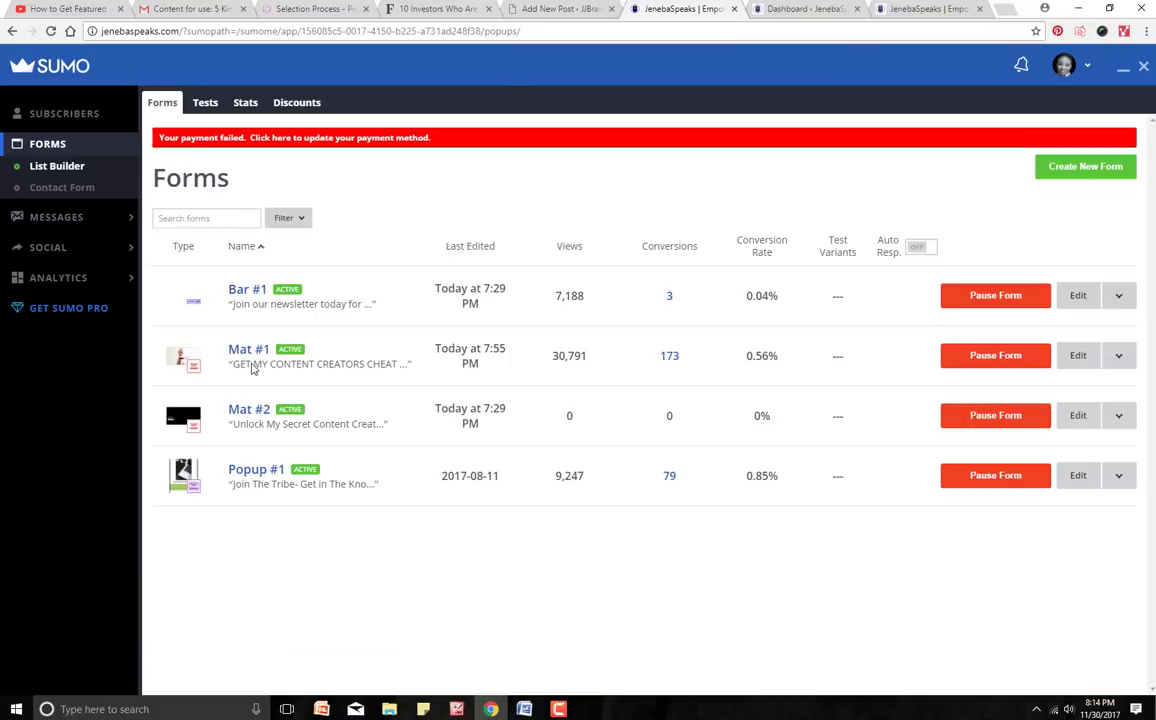
left_click(252, 472)
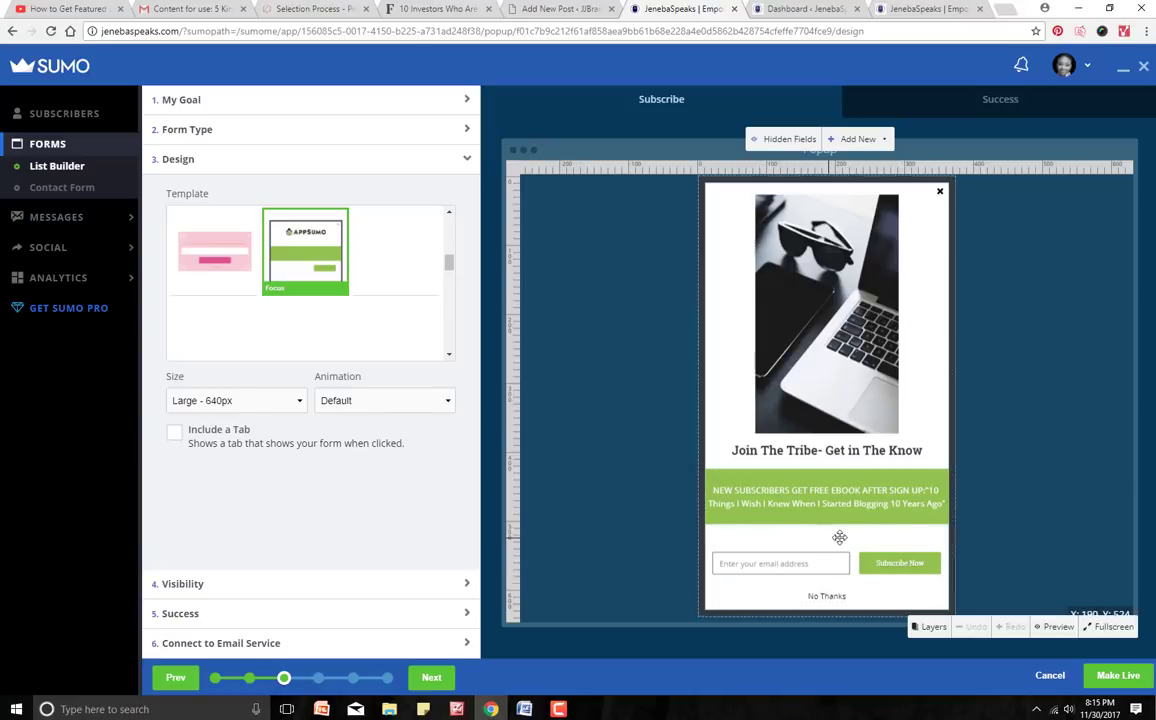
left_click(1050, 675)
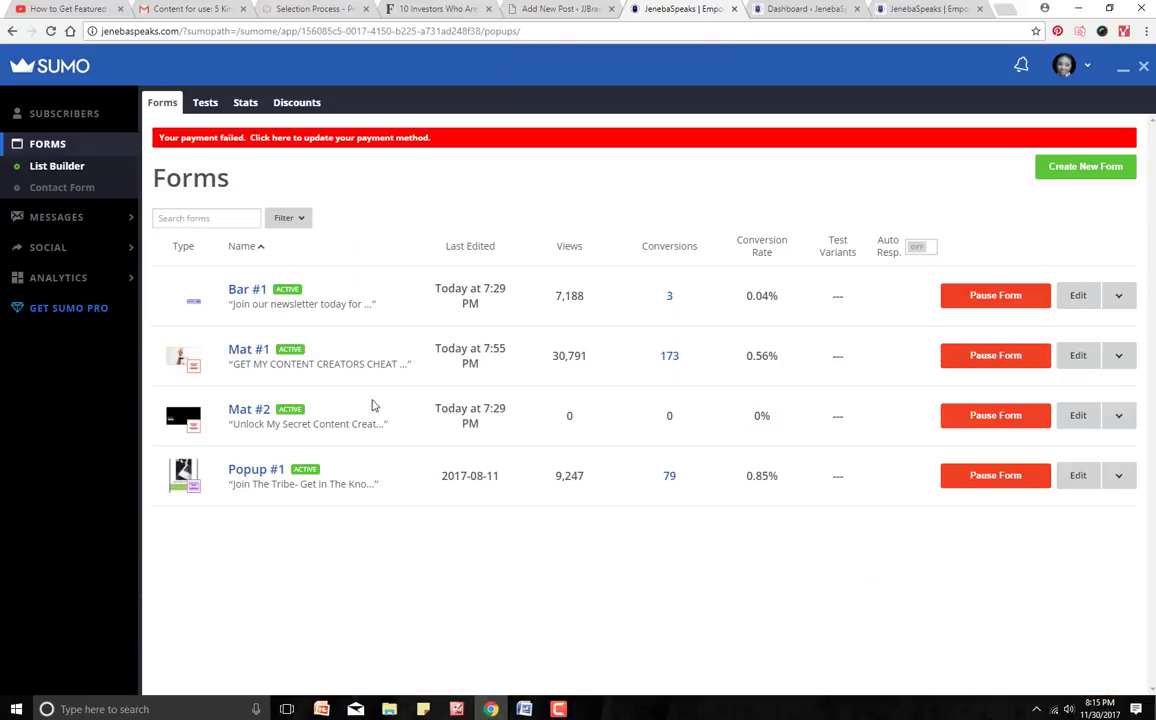
- Review the designs of the Mat #1 and Mat #2 welcome mats, leaving each editor without saving
left_click(249, 350)
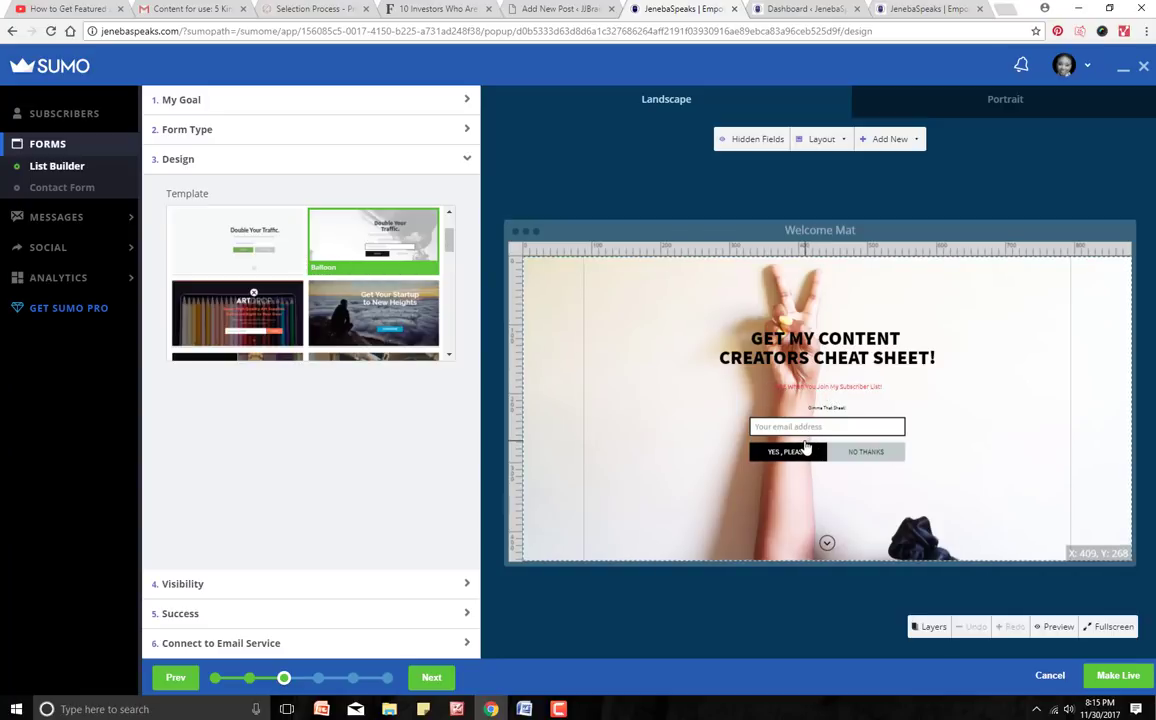
left_click(1045, 677)
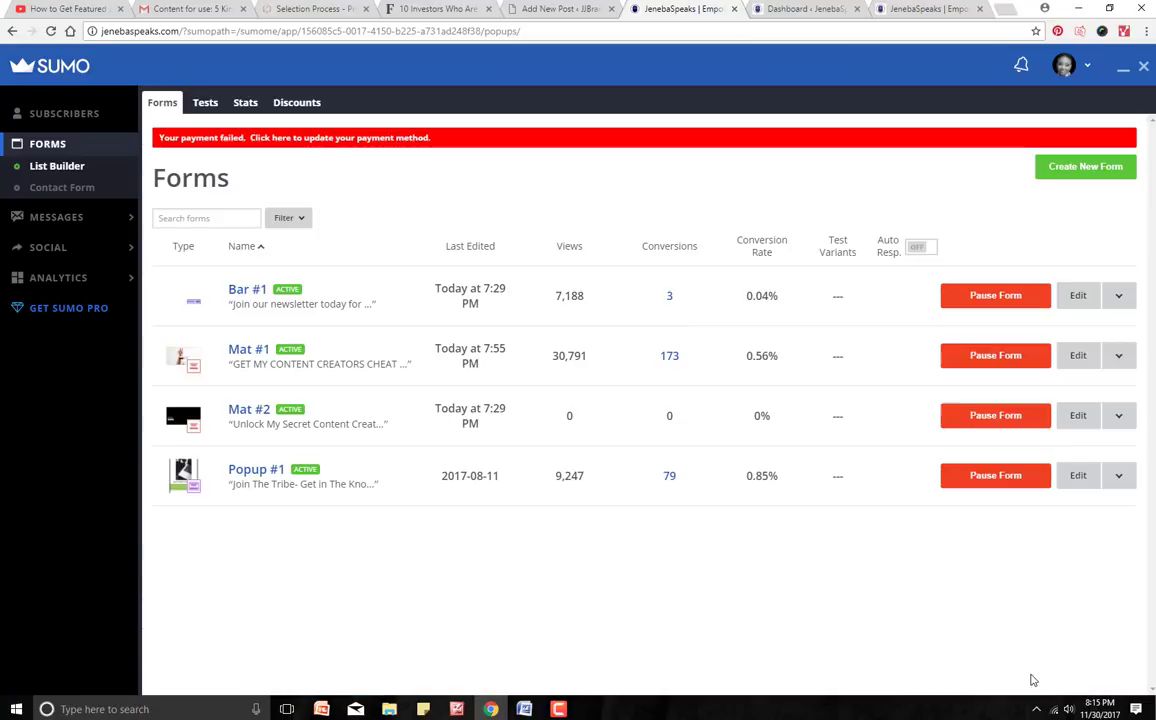
left_click(257, 410)
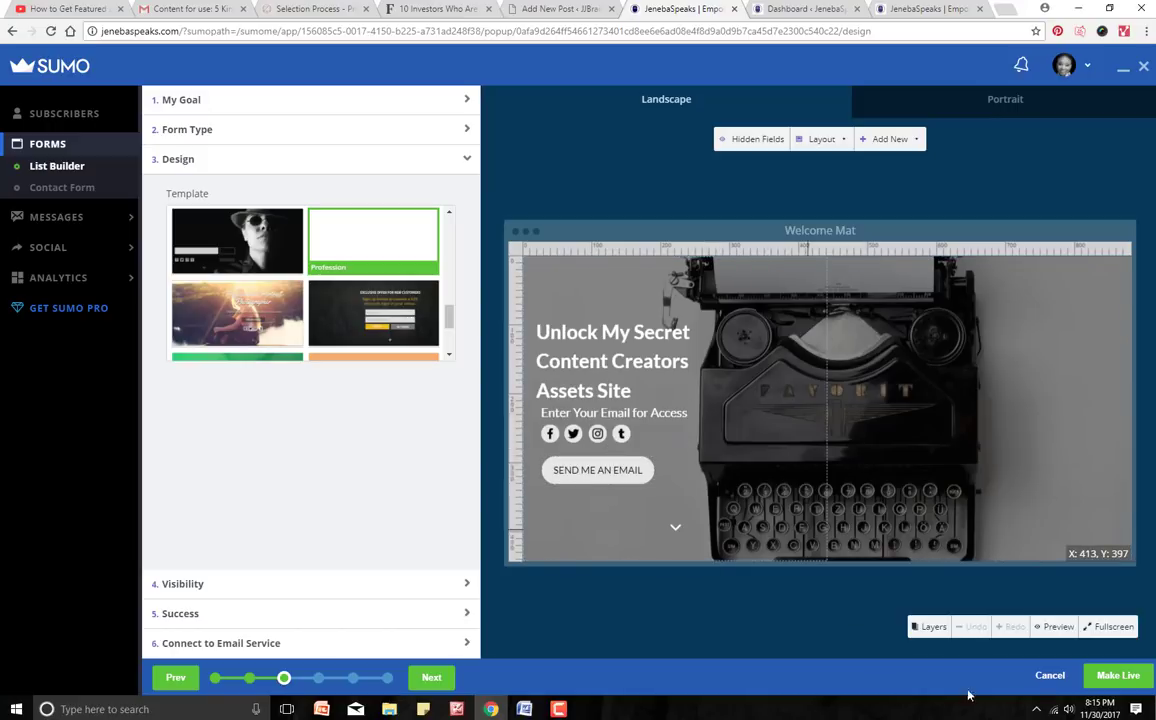
left_click(1048, 677)
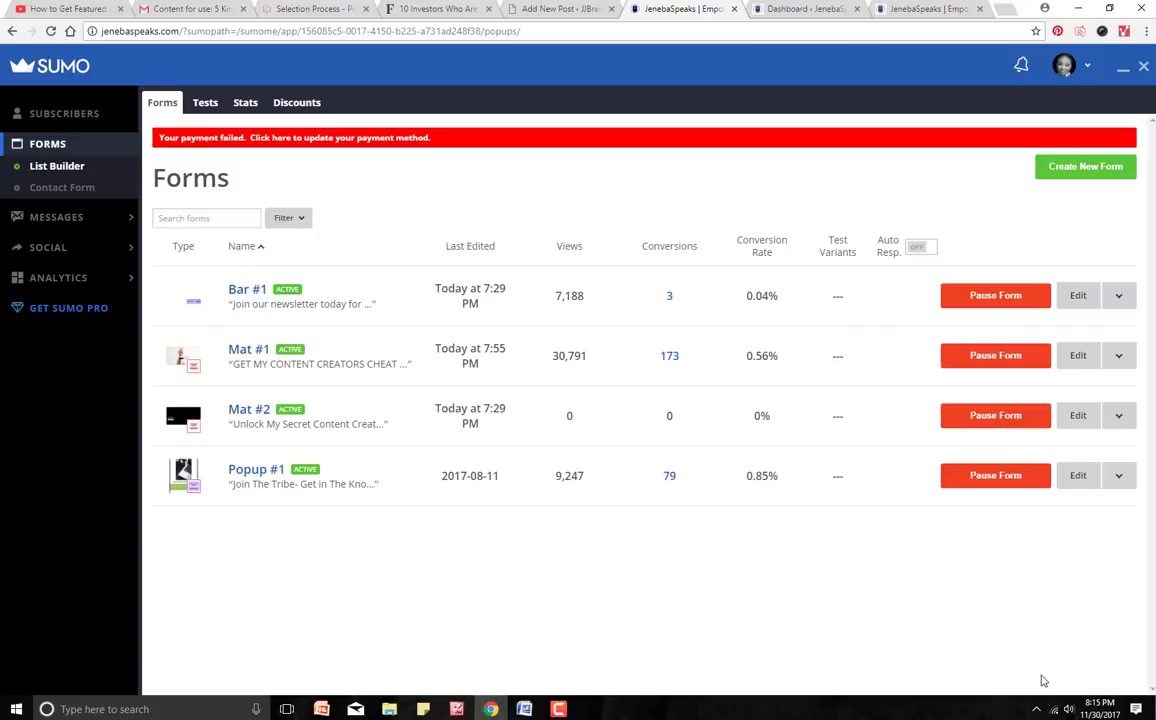
- View the design of variant A, Mat #1, in the List Builder A/B test, and leave its editor
left_click(203, 104)
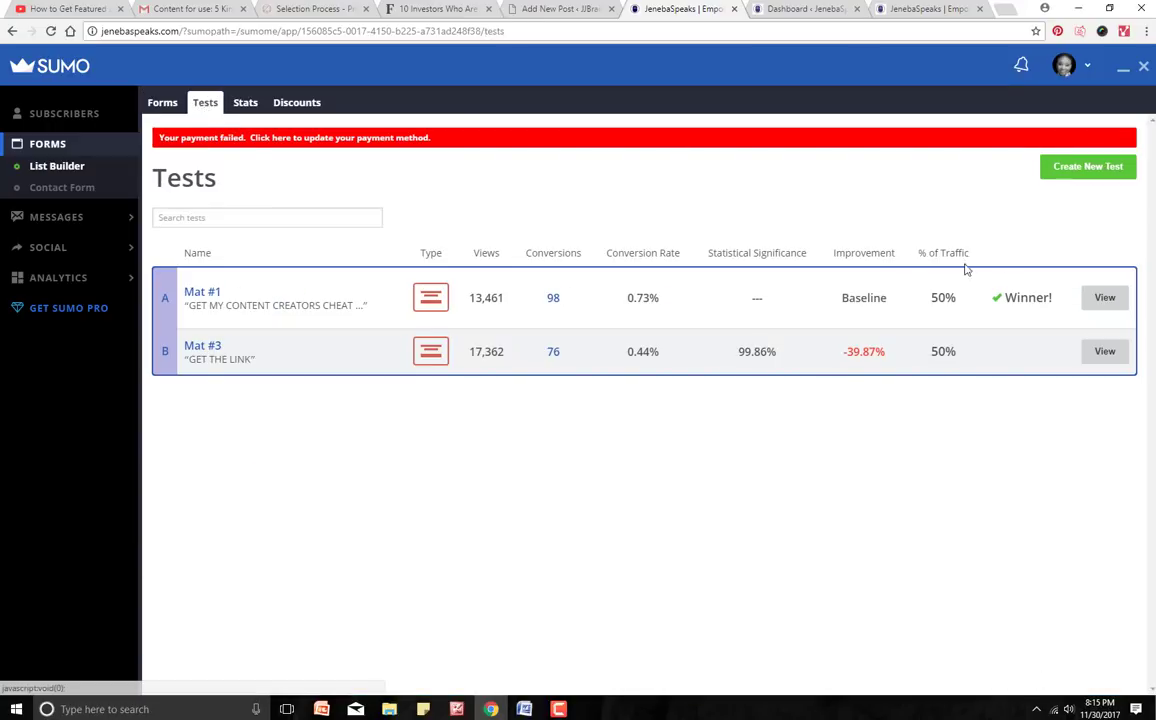
left_click(200, 296)
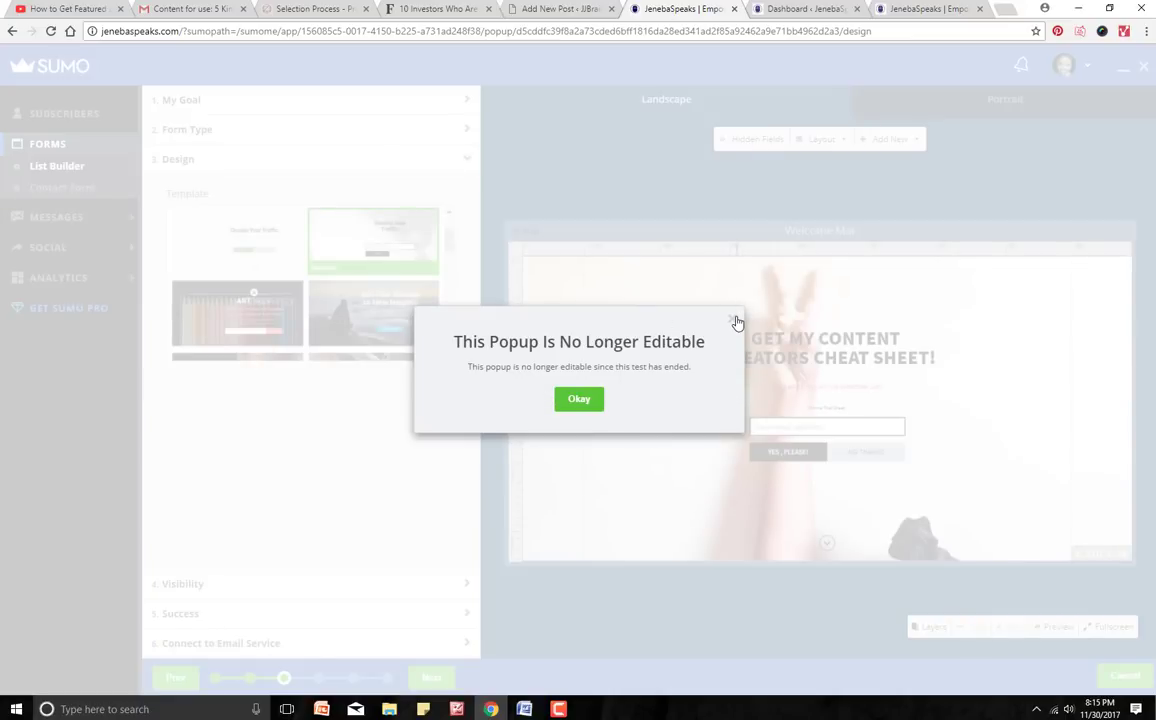
left_click(598, 403)
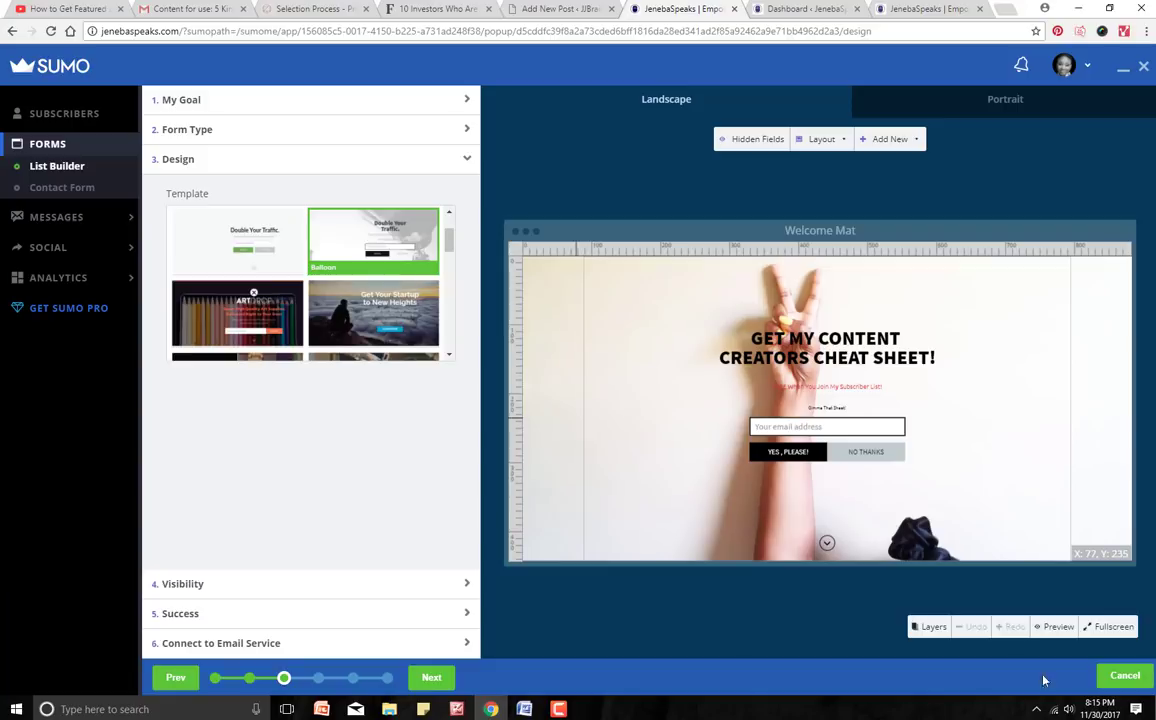
left_click(1123, 676)
- View the design of variant B, Mat #3, in the A/B test, and return to the tests list
left_click(208, 110)
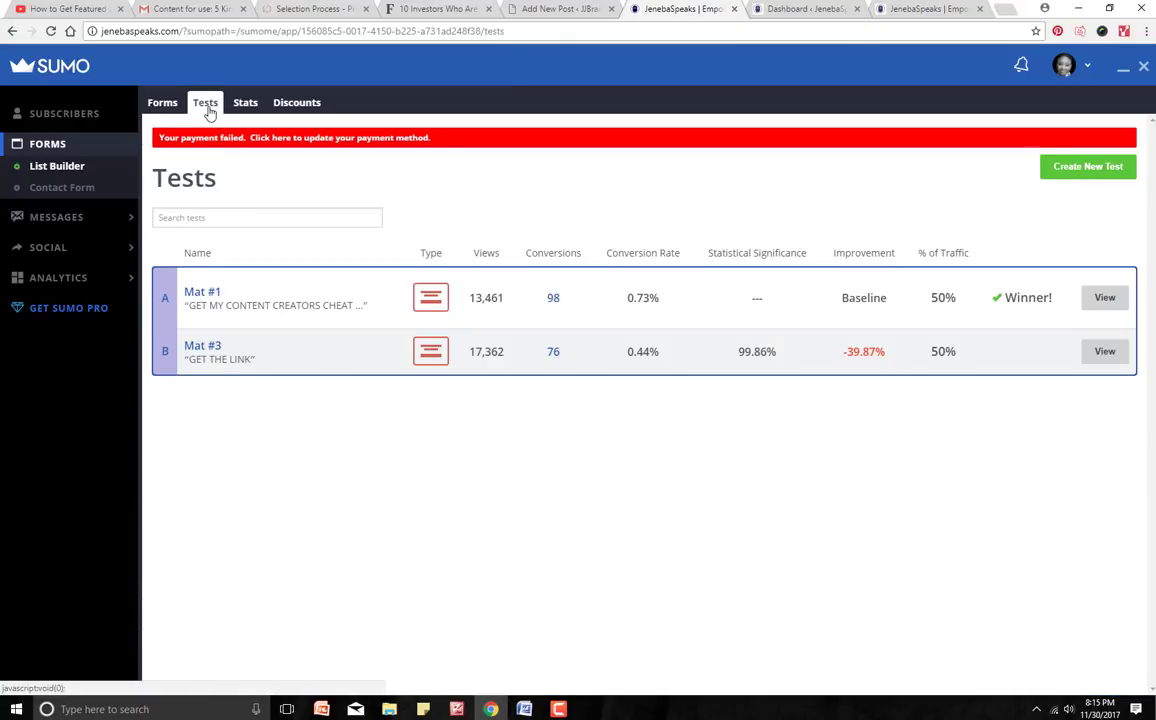
left_click(199, 349)
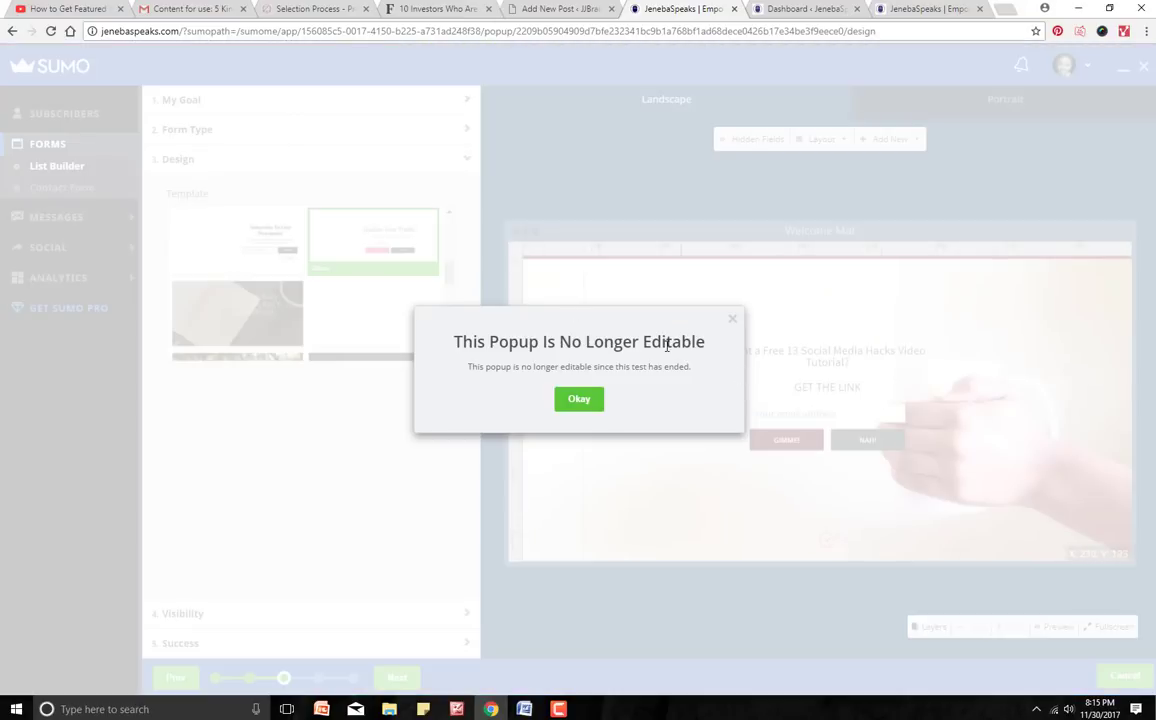
left_click(594, 401)
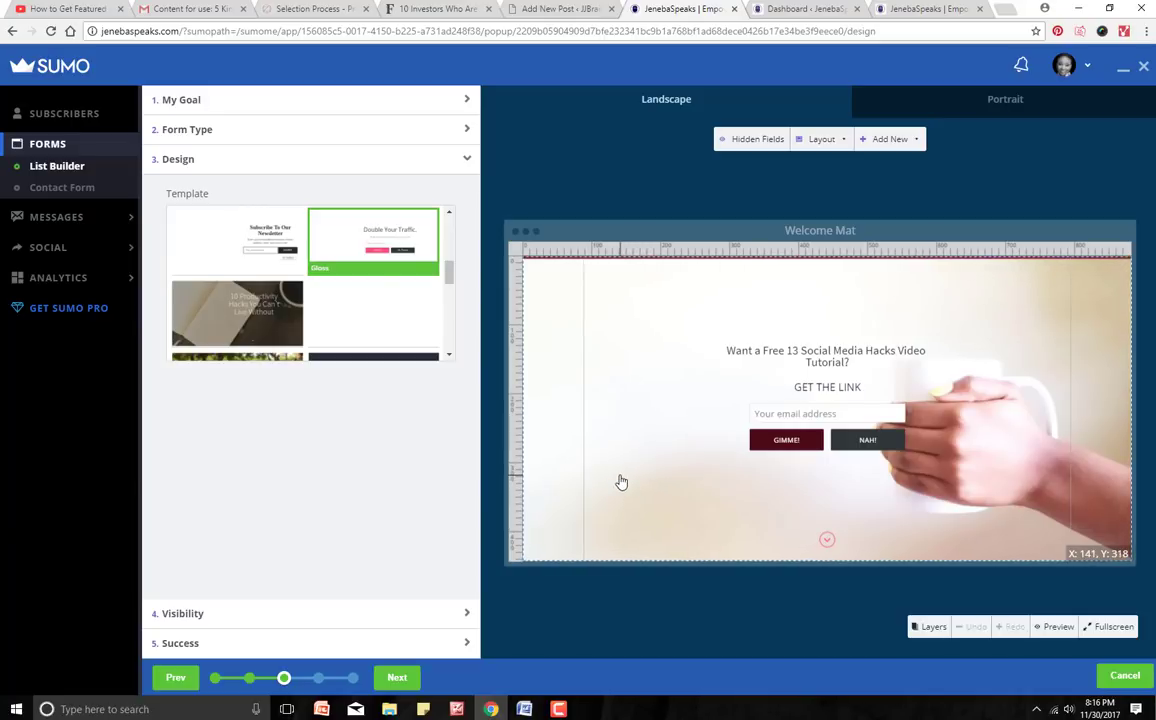
left_click(1122, 678)
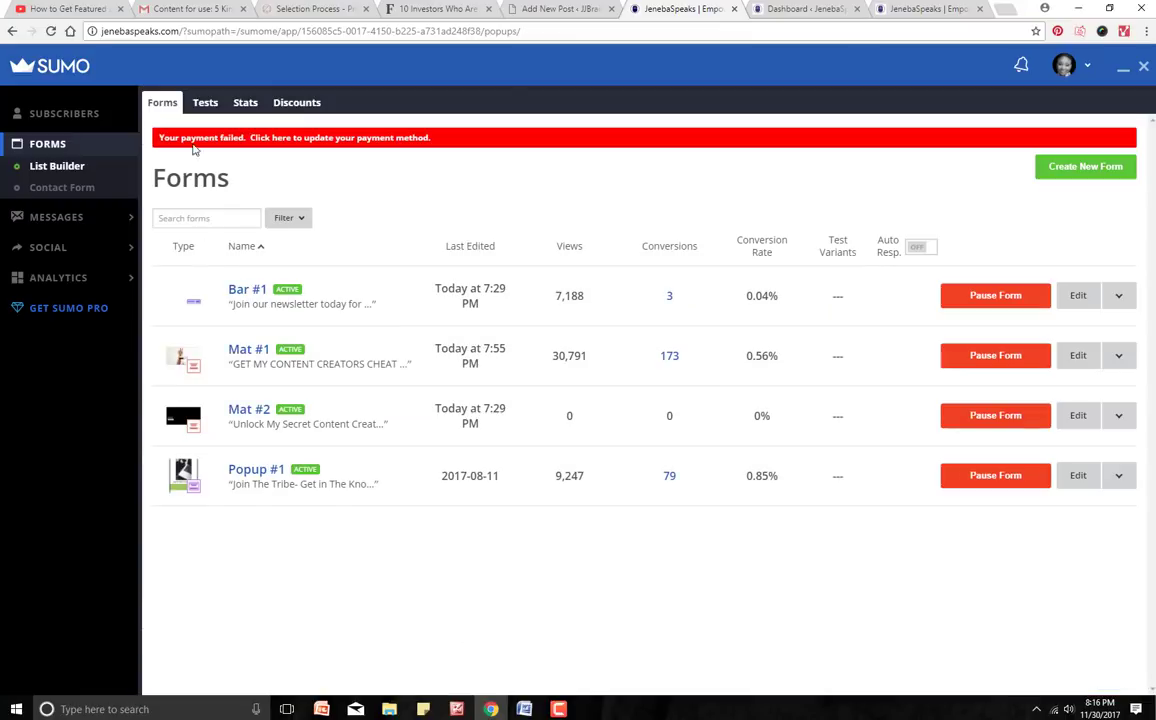
left_click(203, 104)
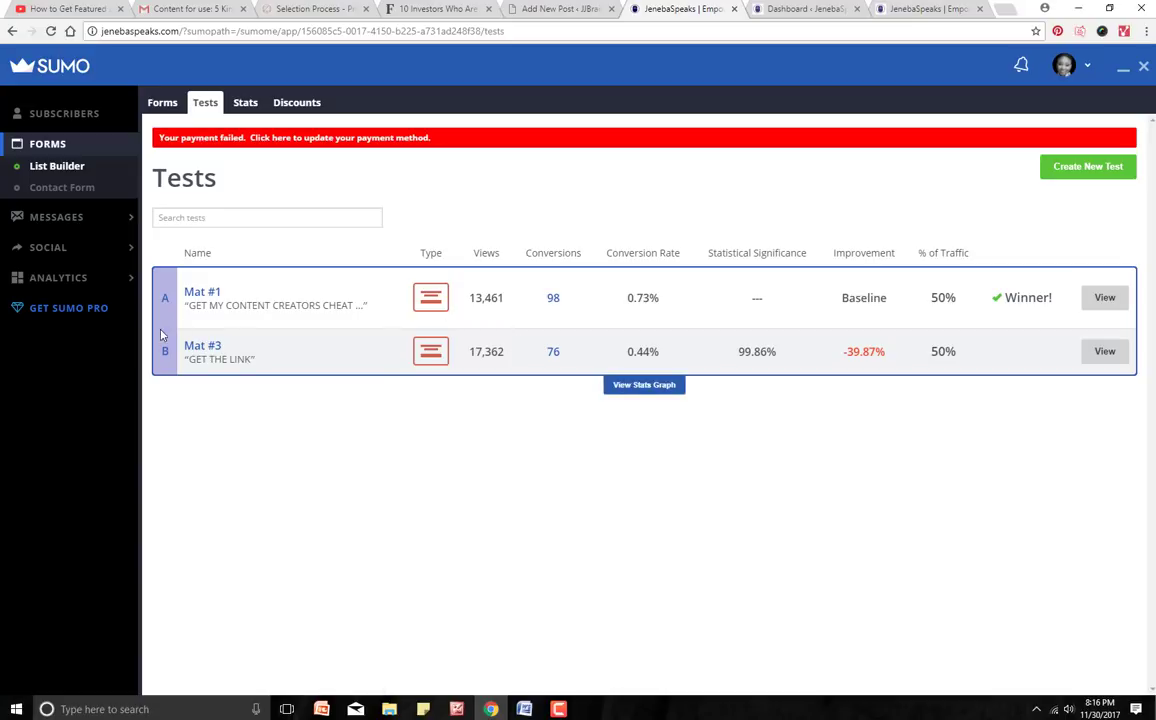